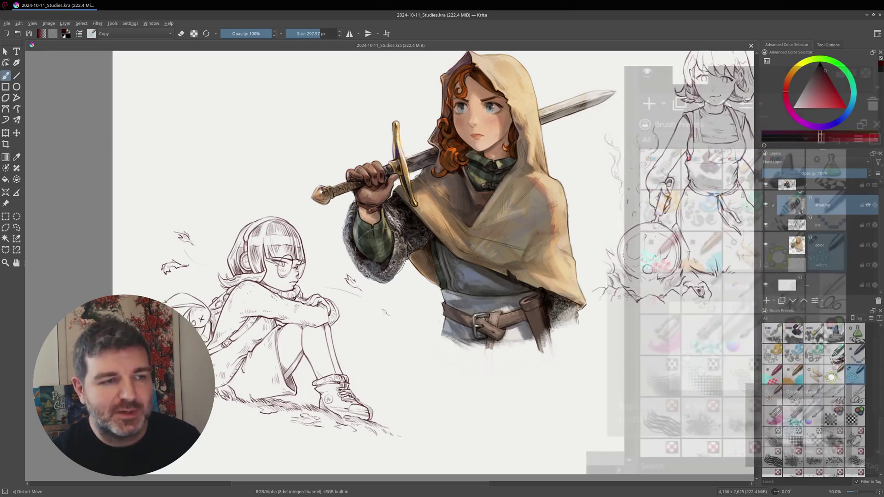
Make the ink layer active and start a Liquify transform on the seated girl's line art
drag(285, 258, 318, 260)
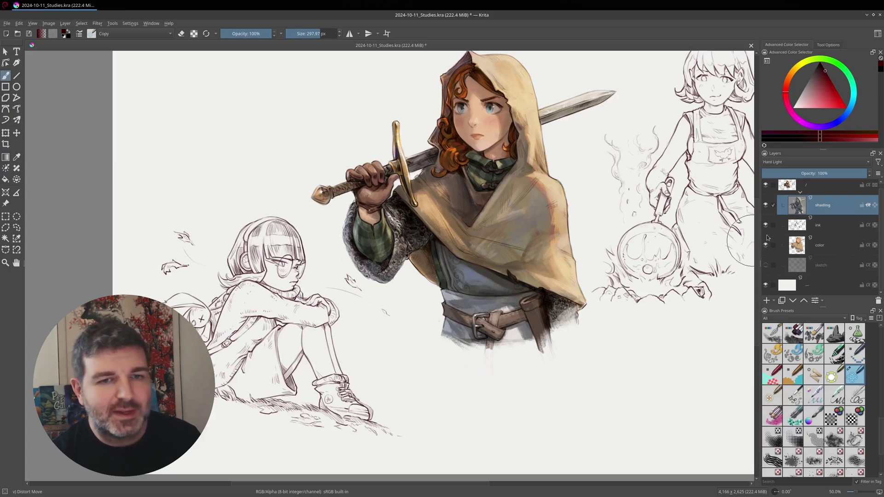
click(836, 221)
drag(256, 251, 300, 273)
scroll(361, 412, up, 6)
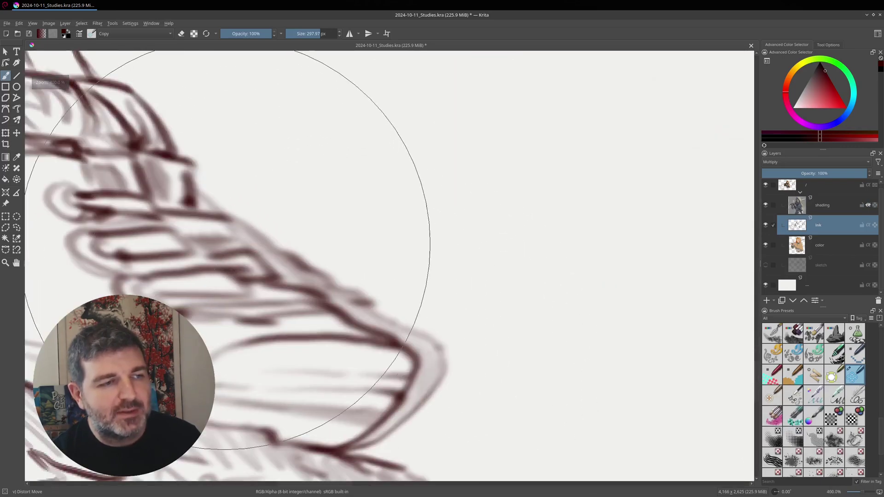
scroll(414, 355, down, 5)
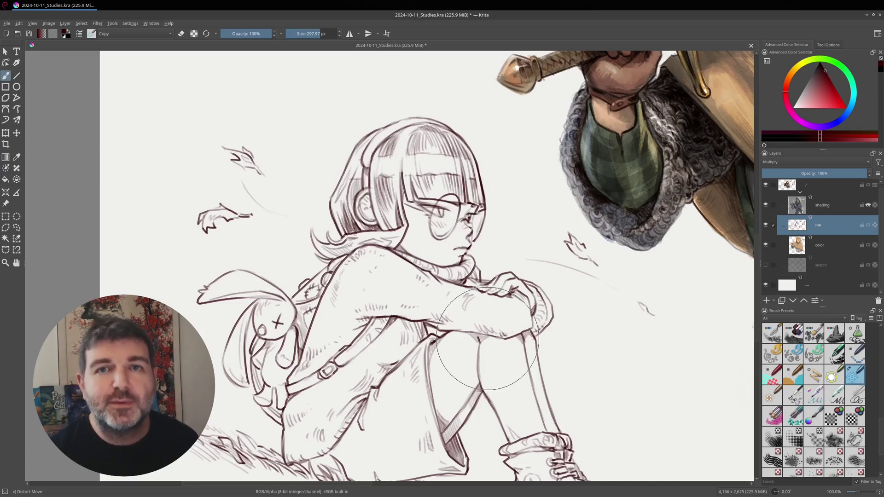
click(5, 134)
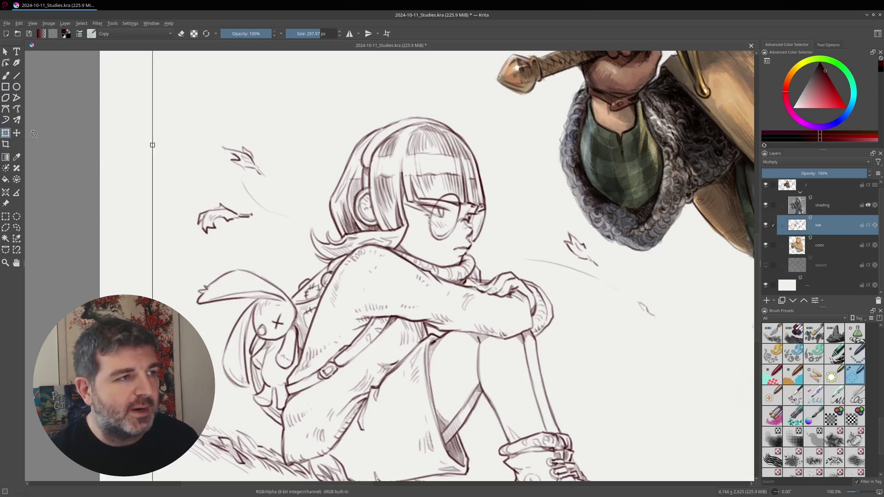
right_click(433, 230)
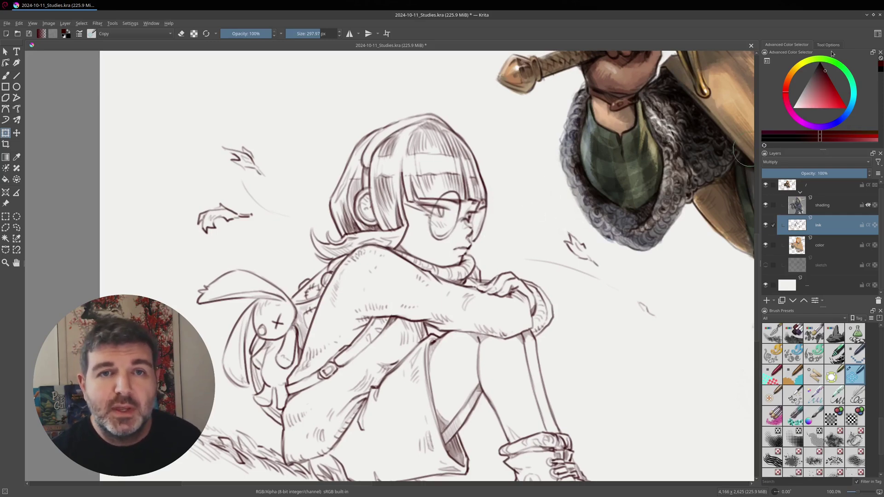
Set the transform's preview mode to Fast in the Liquify options
click(824, 44)
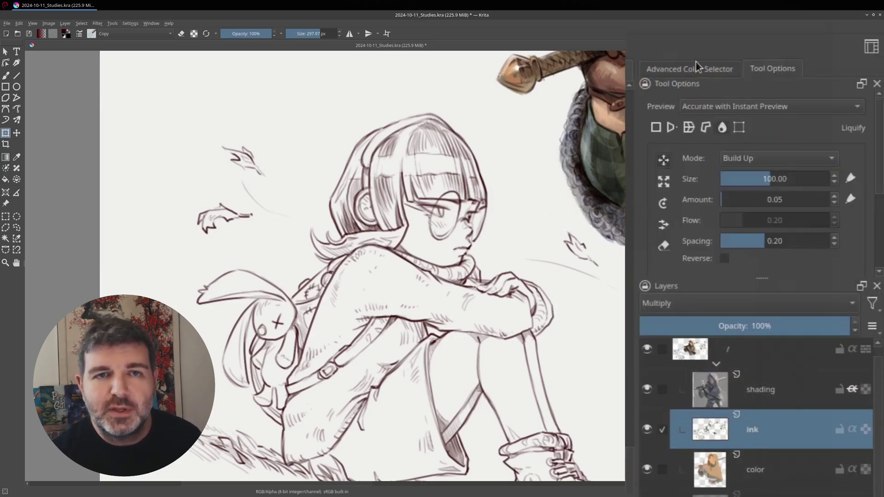
click(695, 67)
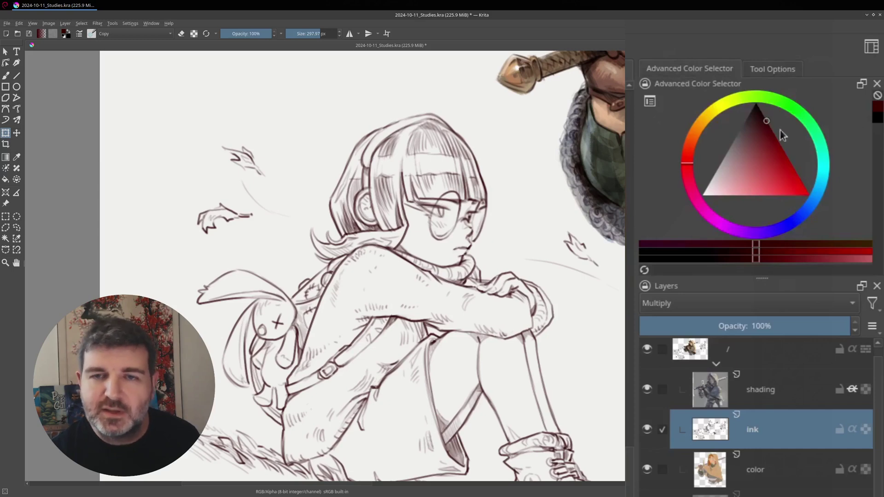
click(772, 69)
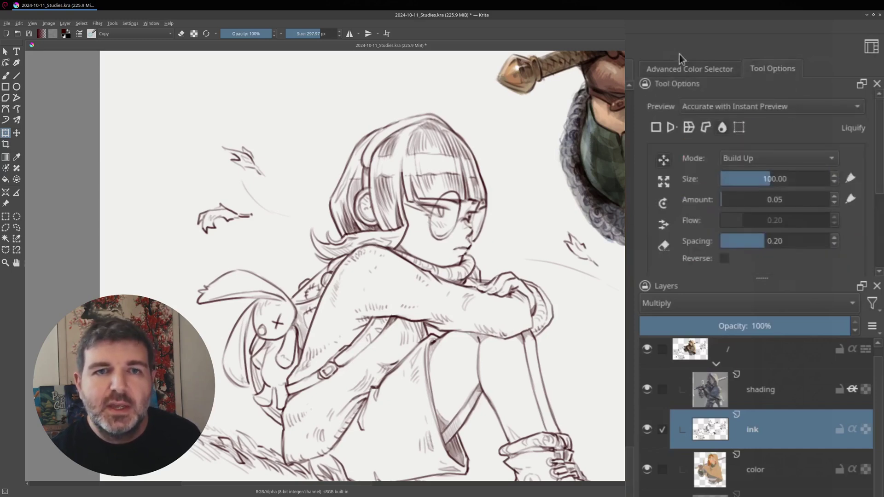
click(705, 106)
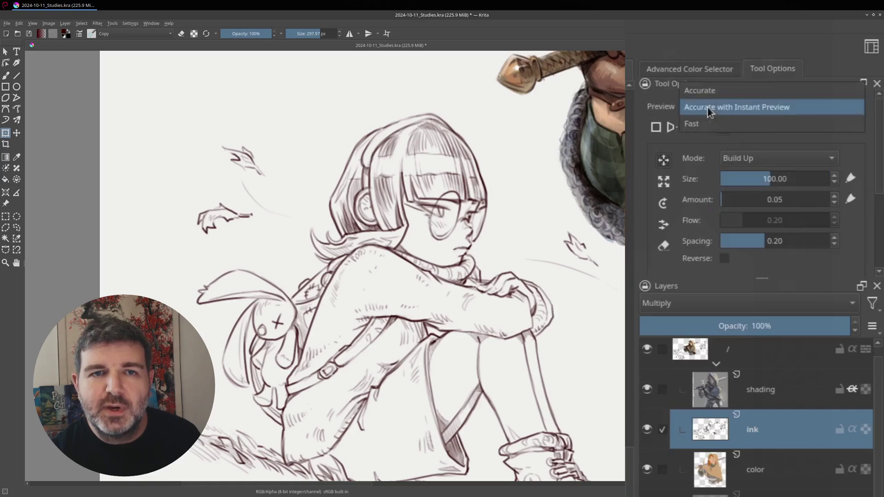
click(697, 122)
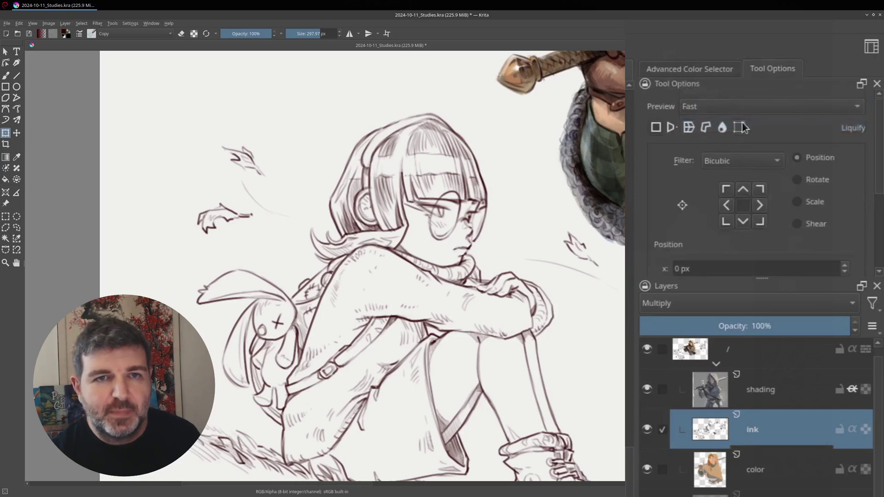
Liquify the line art around the seated girl's glasses and face with the Fast preview and apply the transform
mouse_move(459, 193)
mouse_down()
mouse_move(461, 175)
mouse_move(486, 215)
mouse_up()
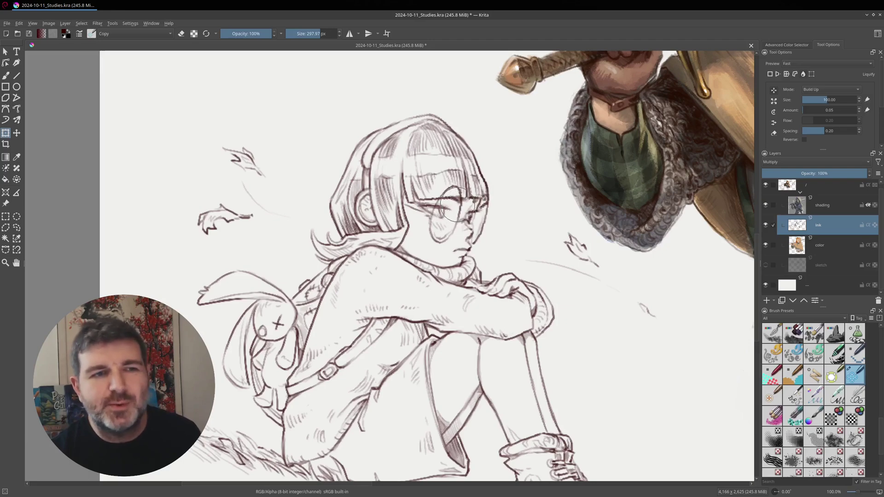
scroll(463, 199, up, 3)
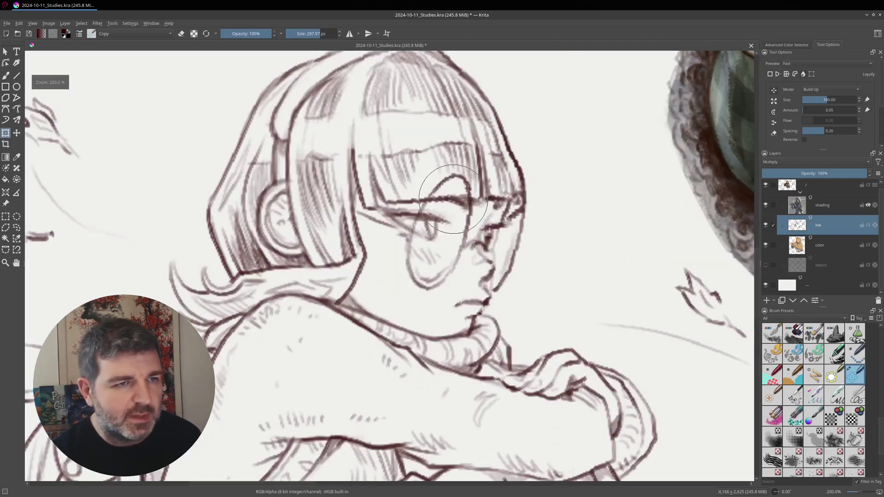
right_click(460, 212)
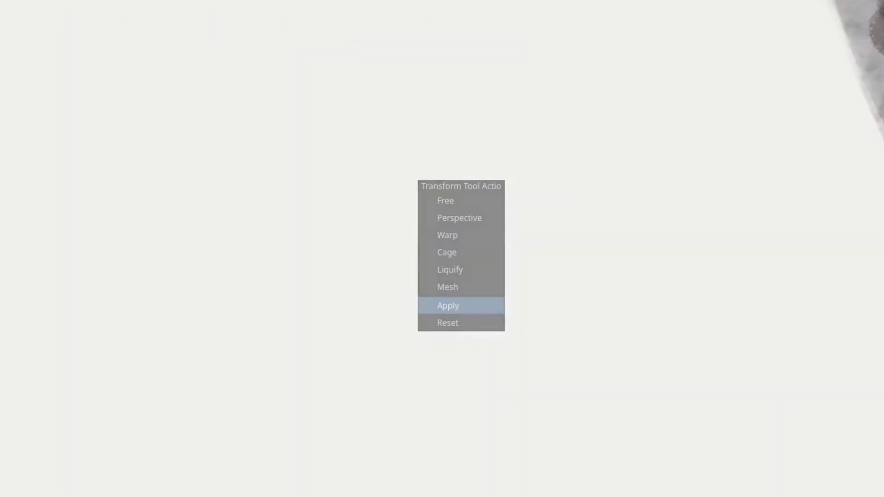
click(457, 307)
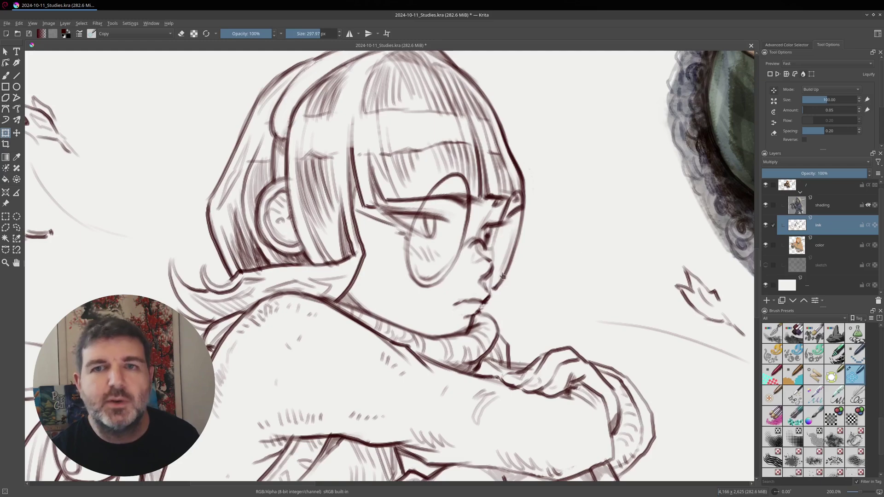
Select a rectangle of about 600 × 613 px around the seated girl's head and start a Liquify transform limited to it
scroll(548, 286, down, 3)
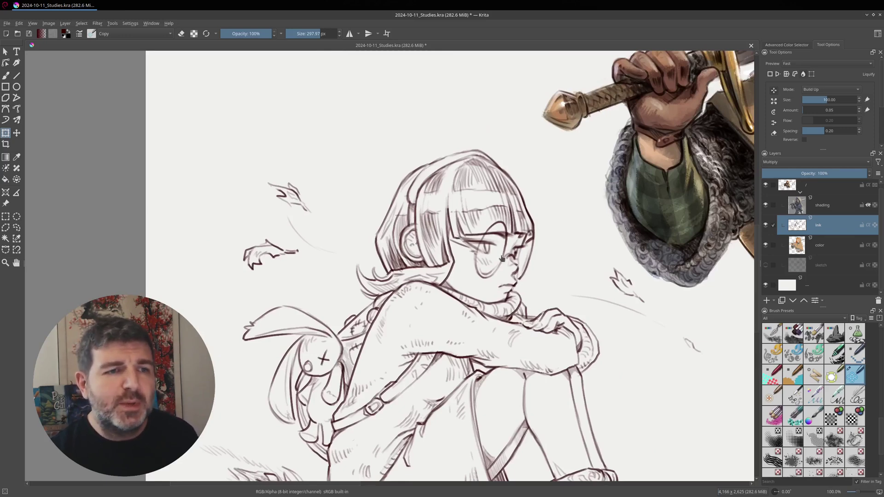
click(5, 217)
drag(343, 129, 552, 342)
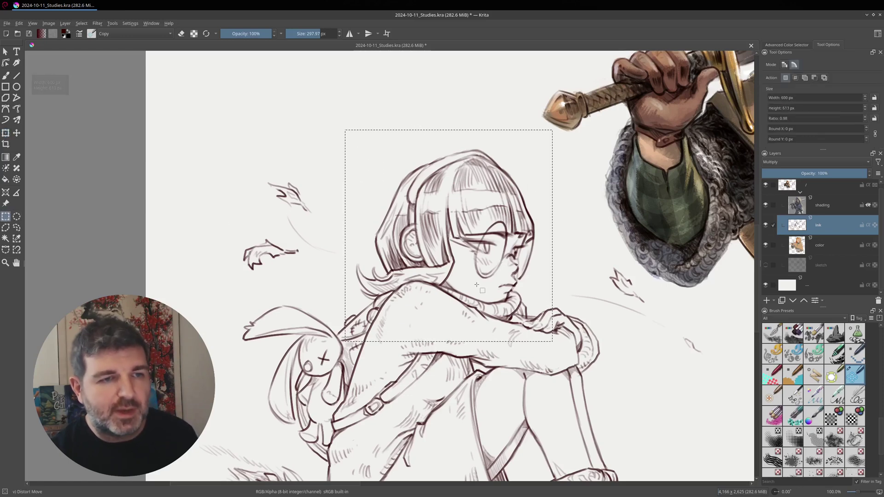
key(ctrl+t)
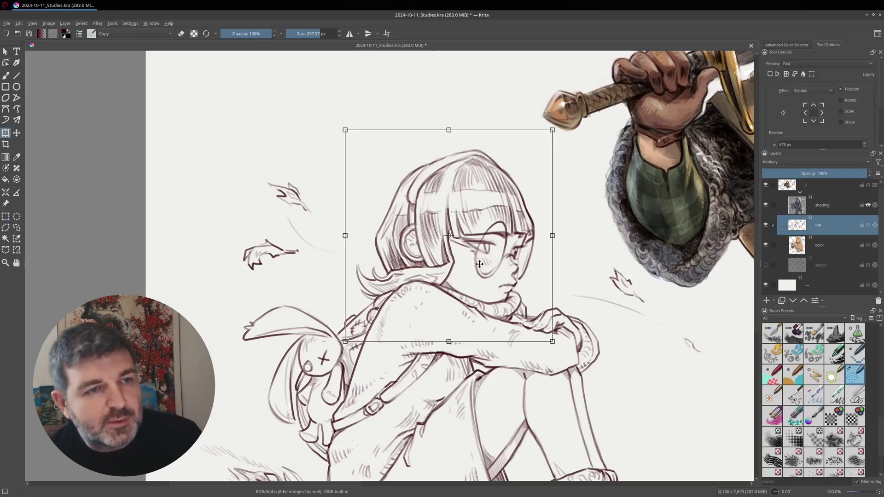
right_click(471, 233)
click(495, 279)
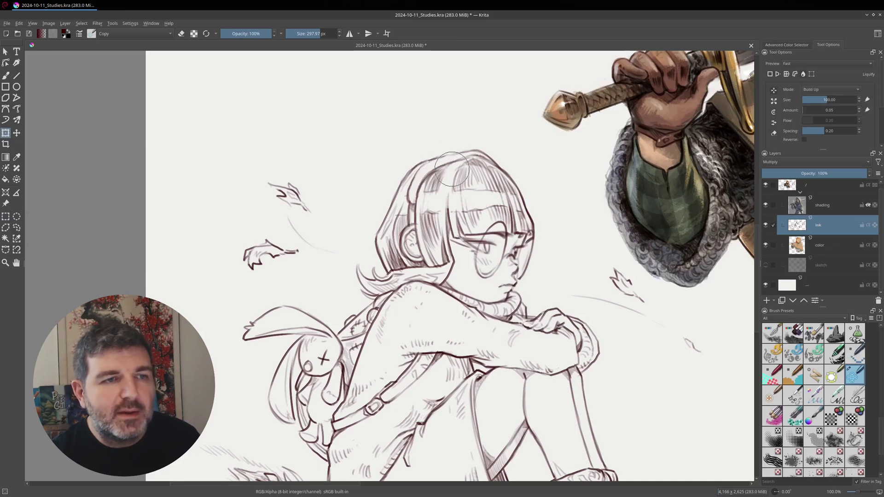
Liquify the top of the girl's hair, check her head with the canvas mirrored, and apply the transform
drag(451, 168, 496, 176)
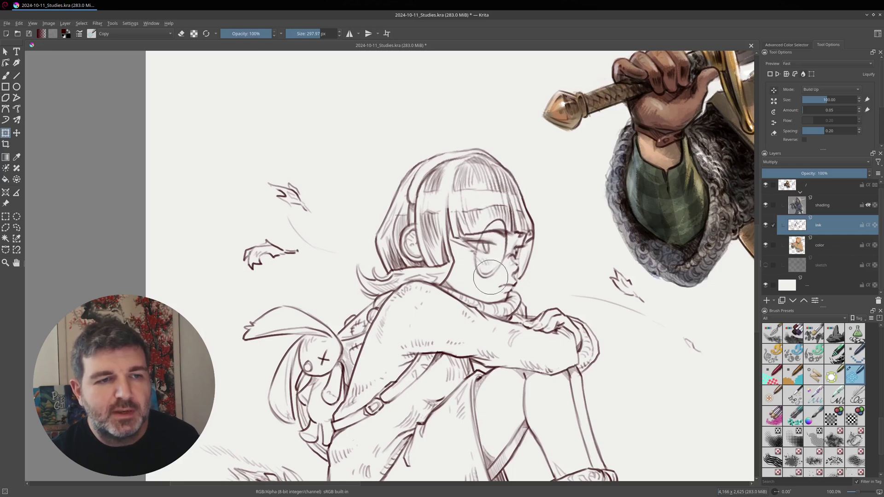
scroll(488, 274, up, 1)
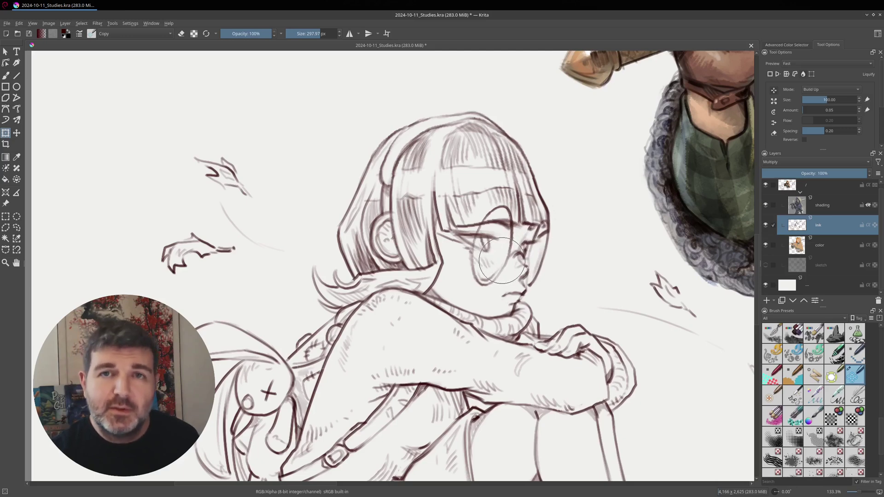
key(m)
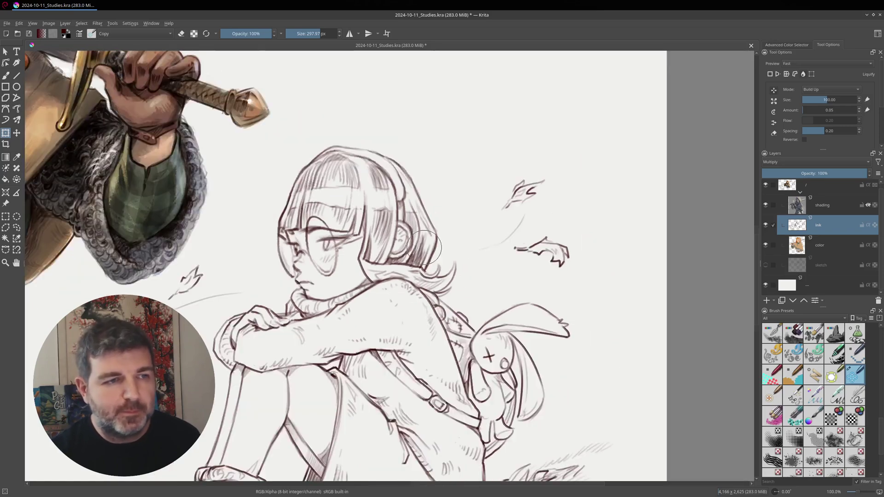
scroll(406, 230, down, 1)
drag(335, 254, 411, 260)
scroll(414, 261, up, 1)
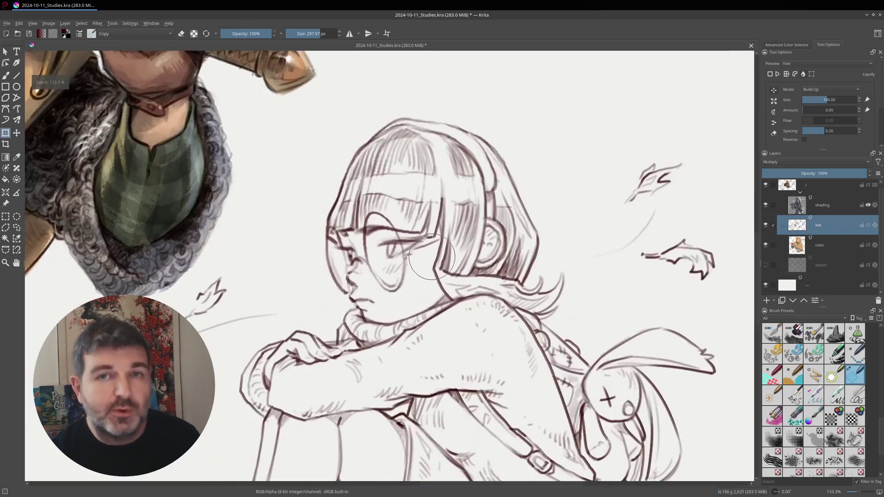
scroll(432, 261, down, 1)
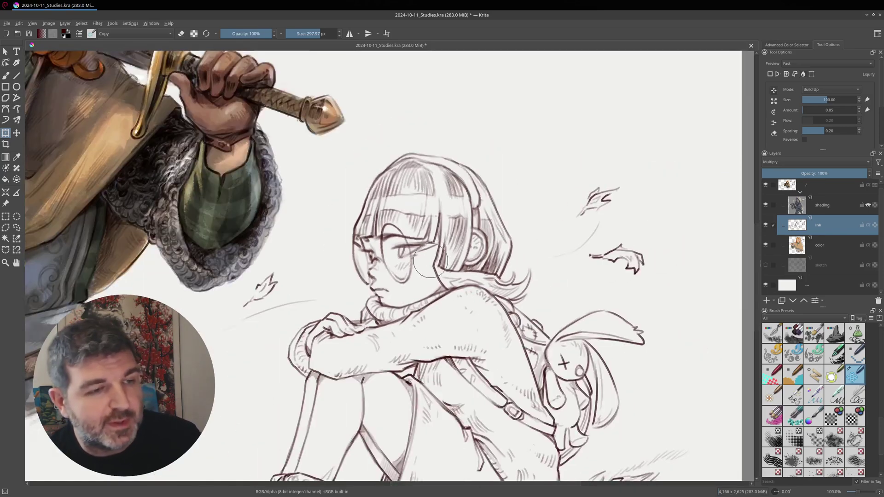
scroll(415, 237, up, 1)
key(ctrl+shift+d)
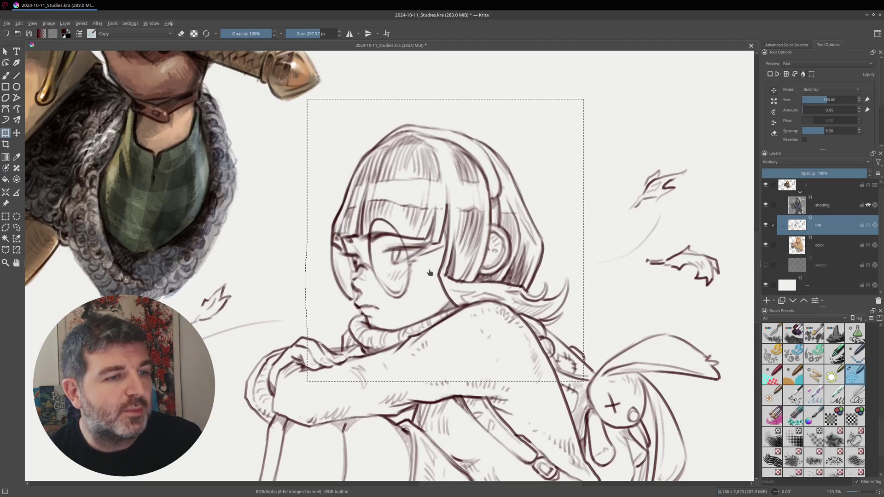
Remove the selection around the girl's head and save the document
scroll(467, 232, down, 2)
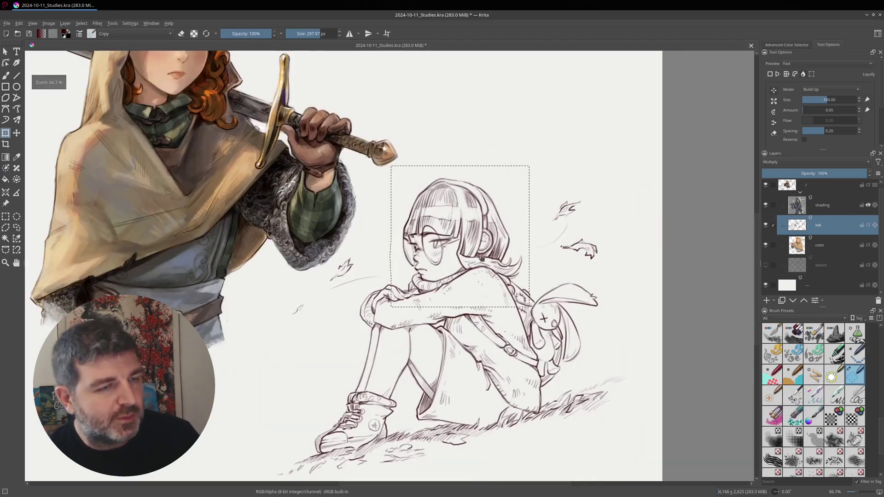
mouse_move(476, 251)
mouse_down()
mouse_move(442, 198)
mouse_move(476, 251)
mouse_up()
scroll(477, 251, down, 1)
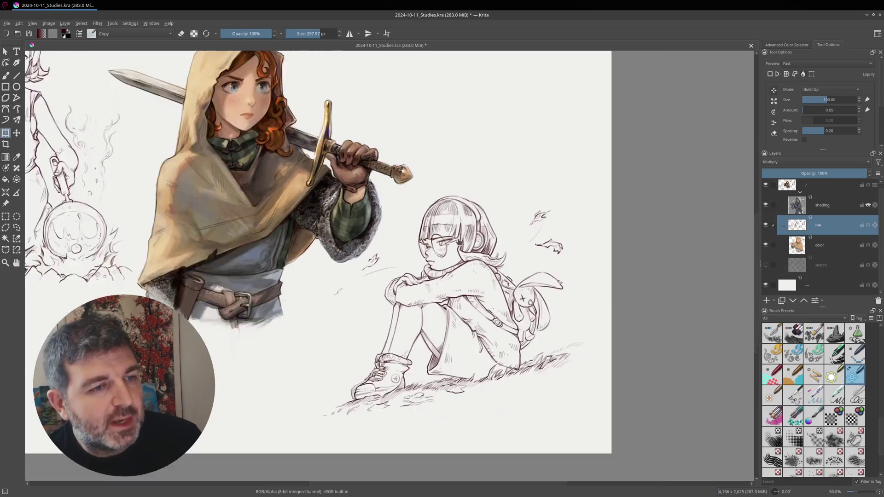
key(ctrl+s)
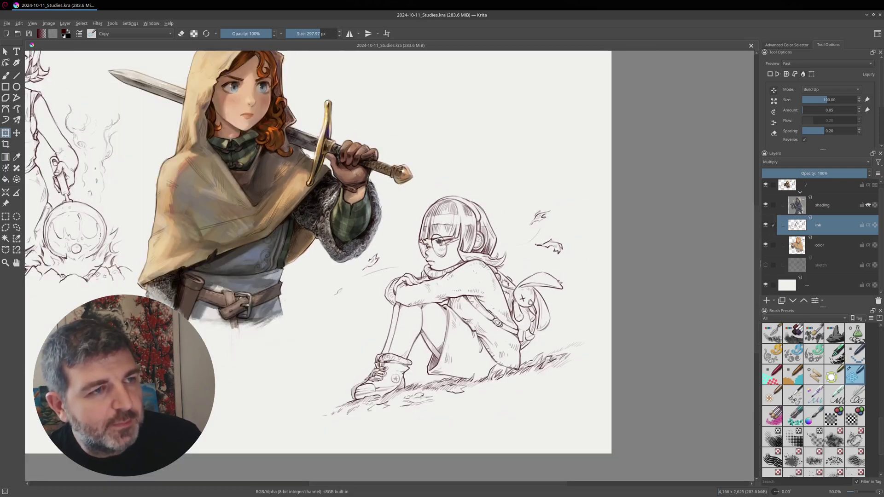
Turn off the mirrored canvas view and look over the page of studies around the hooded swordswoman
scroll(440, 240, down, 1)
key(m)
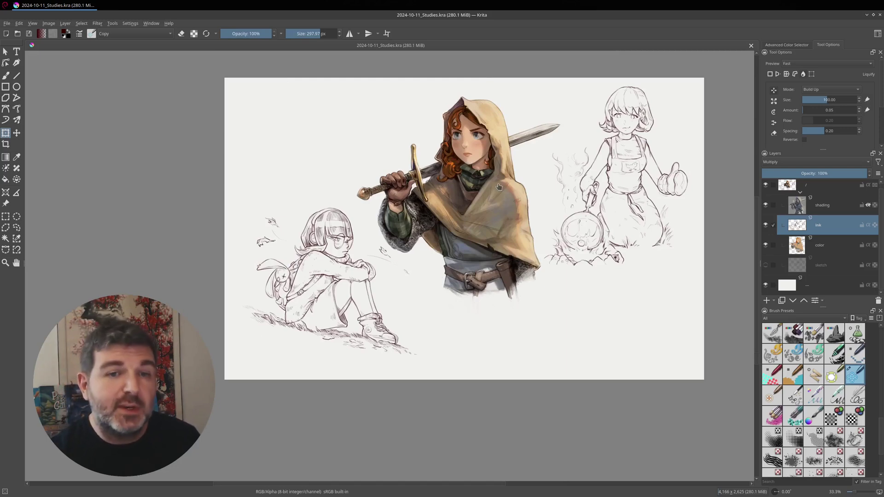
scroll(503, 186, up, 2)
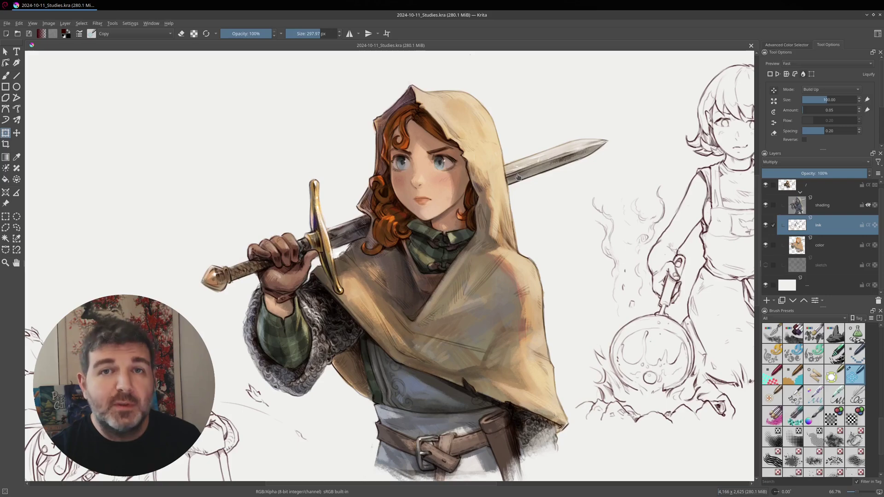
scroll(516, 205, down, 1)
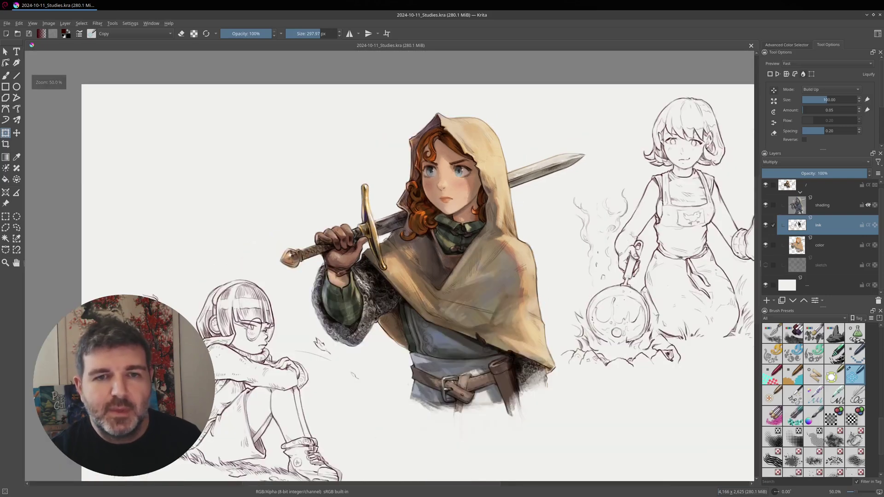
scroll(835, 243, up, 1)
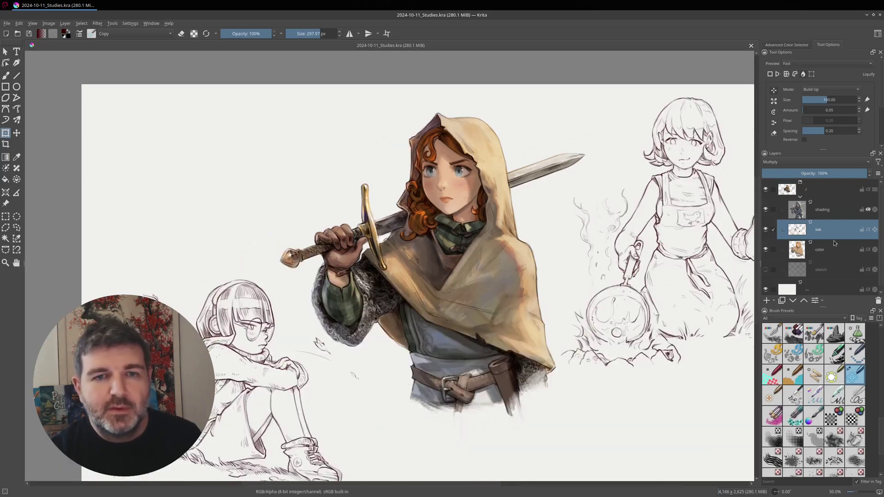
Hide the shading and color layers to inspect the ink alone, show color and shading again, and select their parent group
click(765, 209)
click(766, 250)
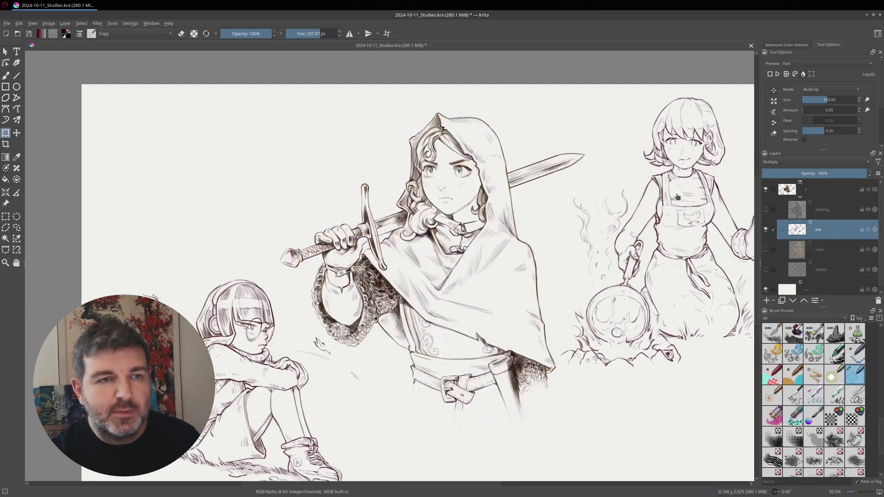
click(765, 250)
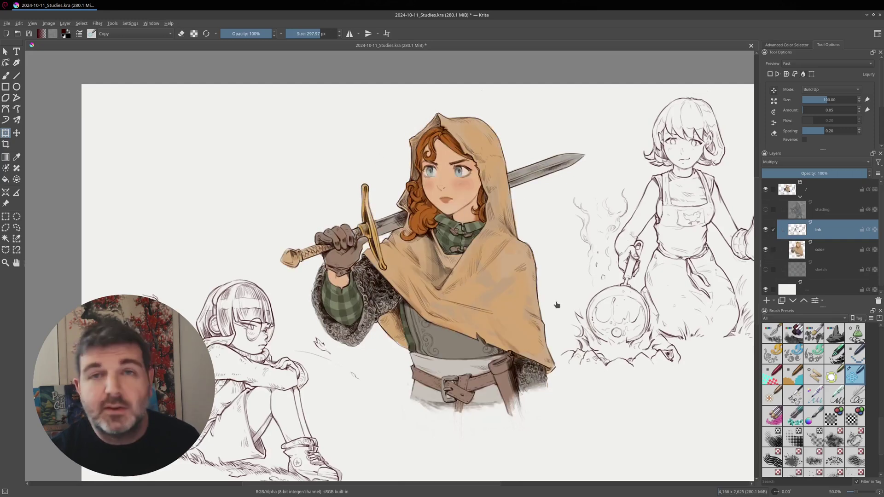
click(832, 215)
click(766, 211)
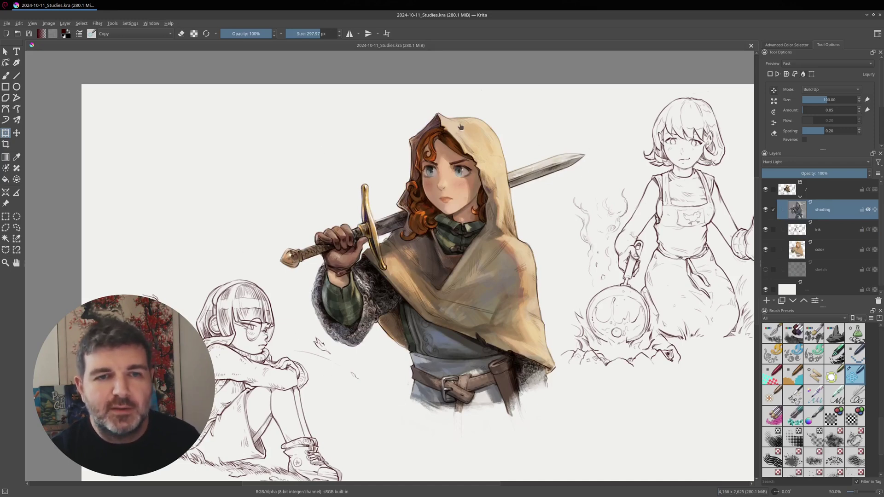
click(816, 189)
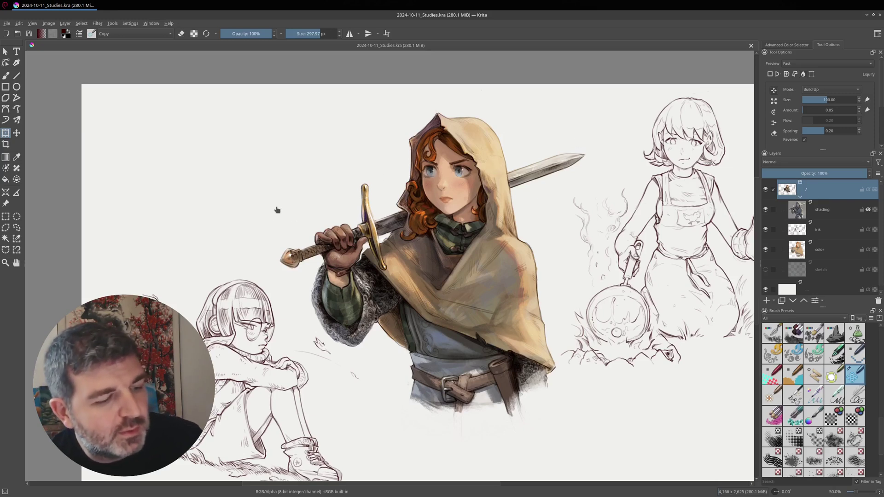
Select a rectangular area around the hooded swordswoman and start a Liquify transform on the parent group of her layers
key(ctrl+r)
drag(278, 94, 588, 425)
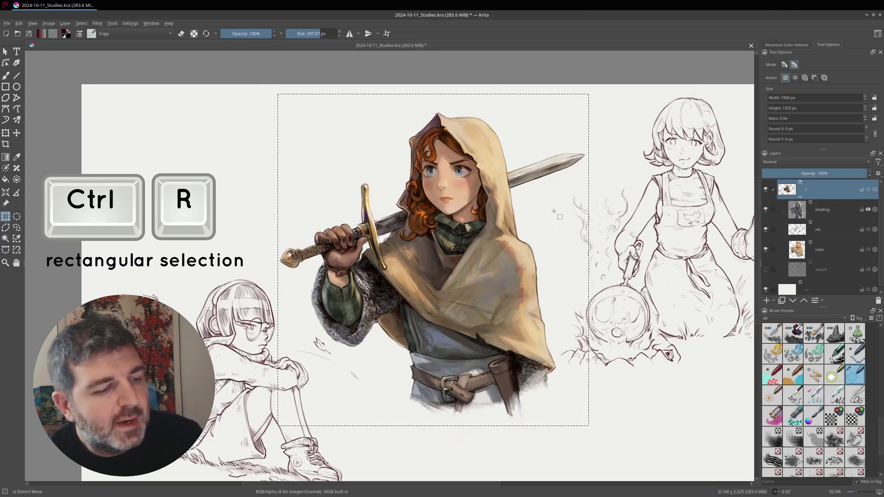
key(ctrl+t)
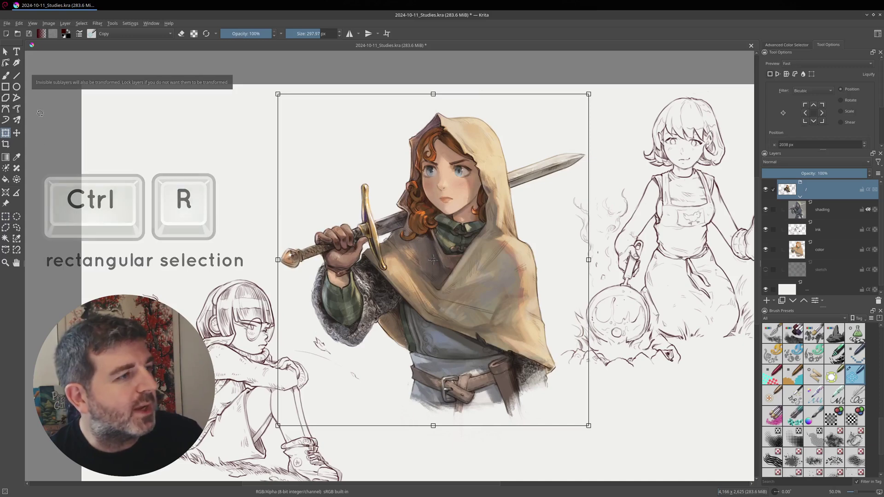
right_click(524, 170)
click(548, 215)
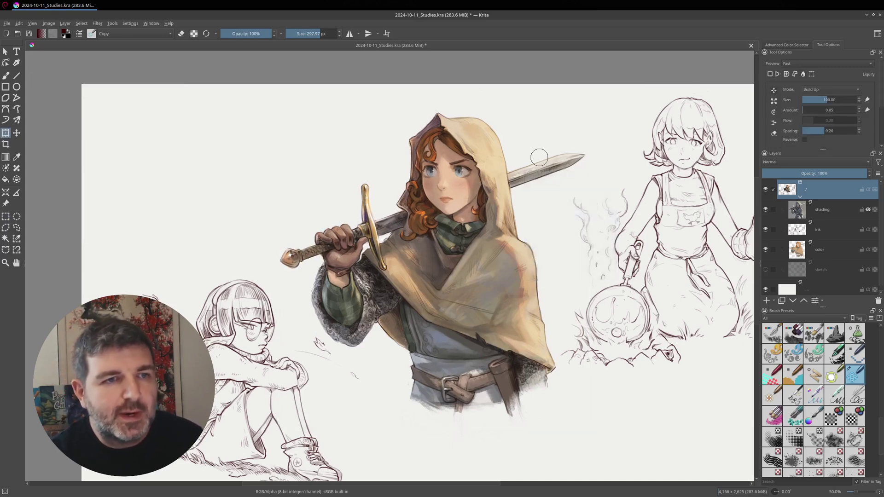
Liquify the sword's blade and crossguard across the group's layers, reducing the brush size to 71.50, and apply the transform
scroll(540, 157, up, 1)
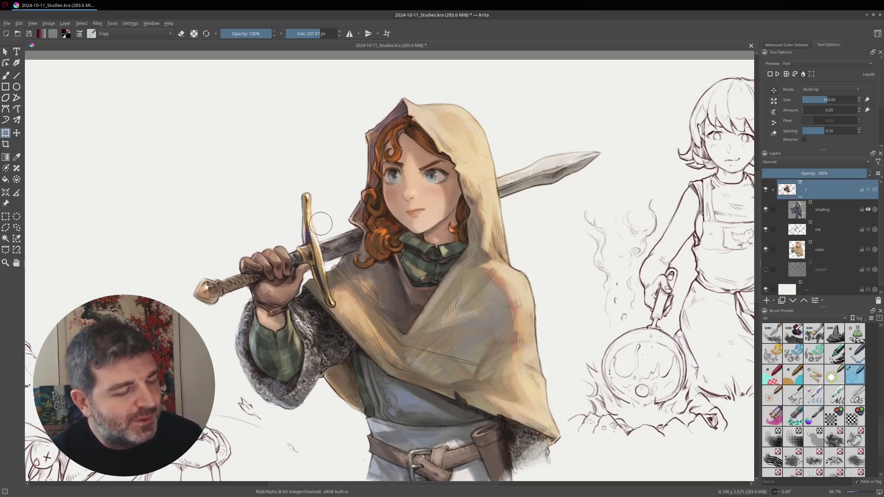
mouse_move(322, 211)
mouse_down()
mouse_move(350, 202)
mouse_move(316, 171)
mouse_move(283, 192)
mouse_move(306, 174)
mouse_move(307, 198)
mouse_move(292, 189)
mouse_move(263, 262)
mouse_move(276, 240)
mouse_up()
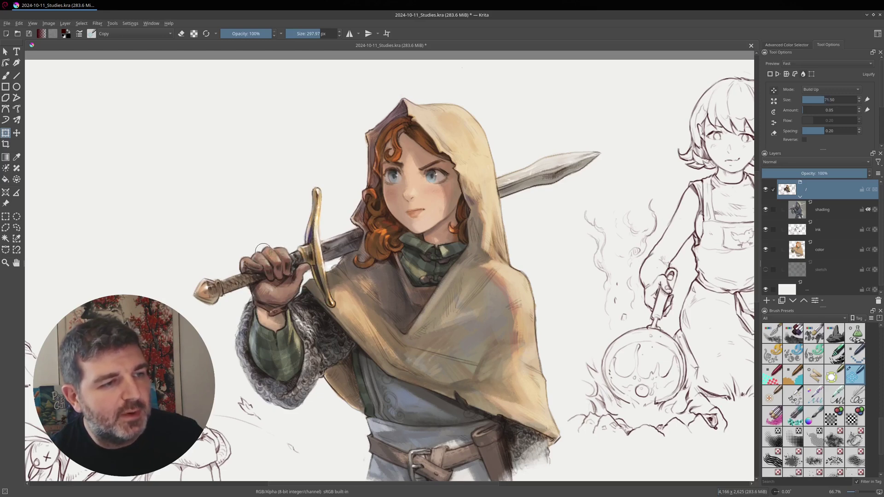
scroll(518, 325, down, 1)
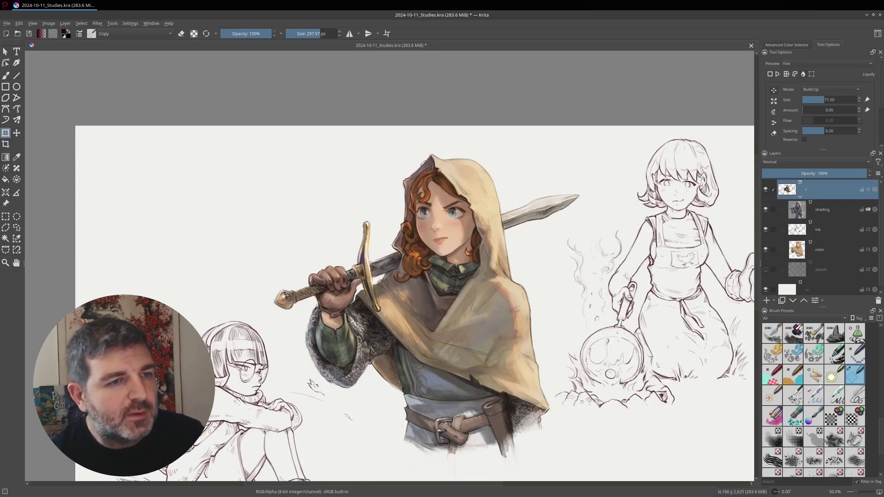
scroll(542, 241, up, 2)
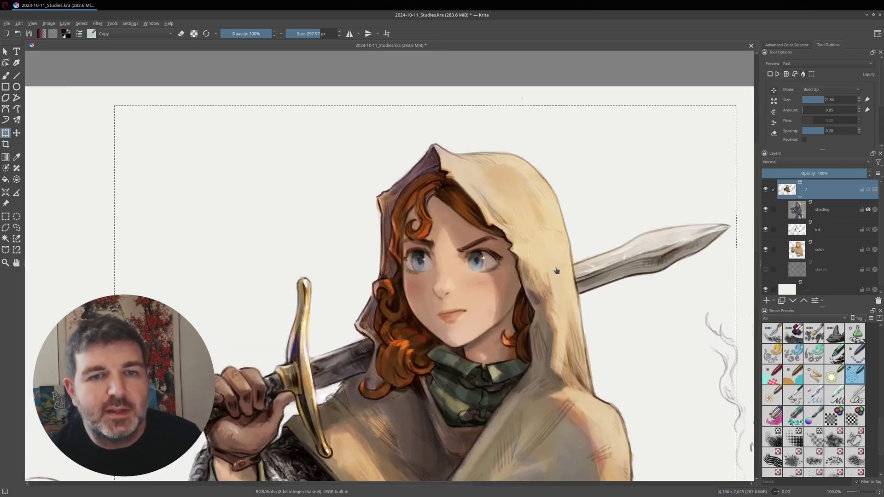
scroll(632, 257, down, 2)
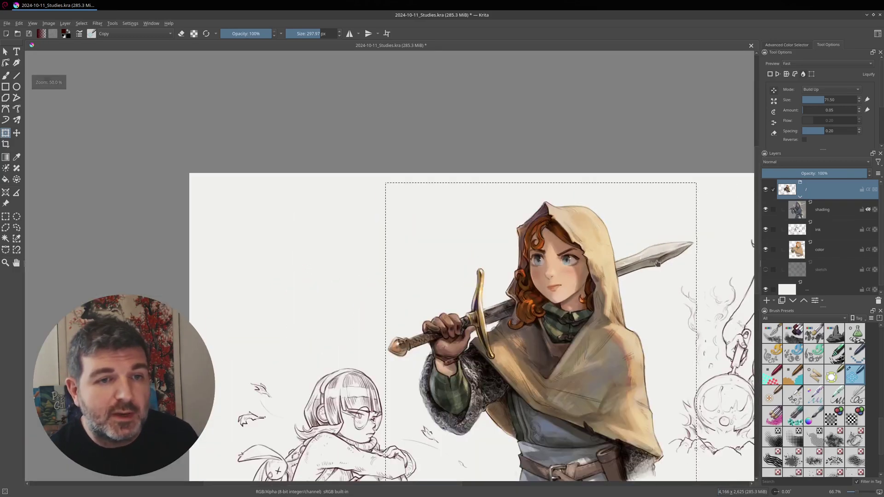
drag(630, 223, 533, 168)
scroll(535, 175, up, 1)
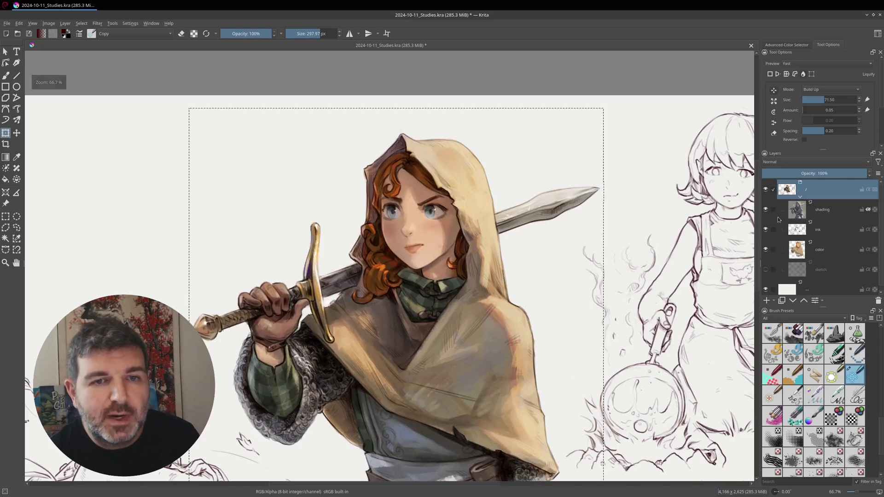
Inspect the reshaped swordswoman's color layer alone and her ink layer alone, and show color and shading over the ink again
click(766, 210)
click(766, 229)
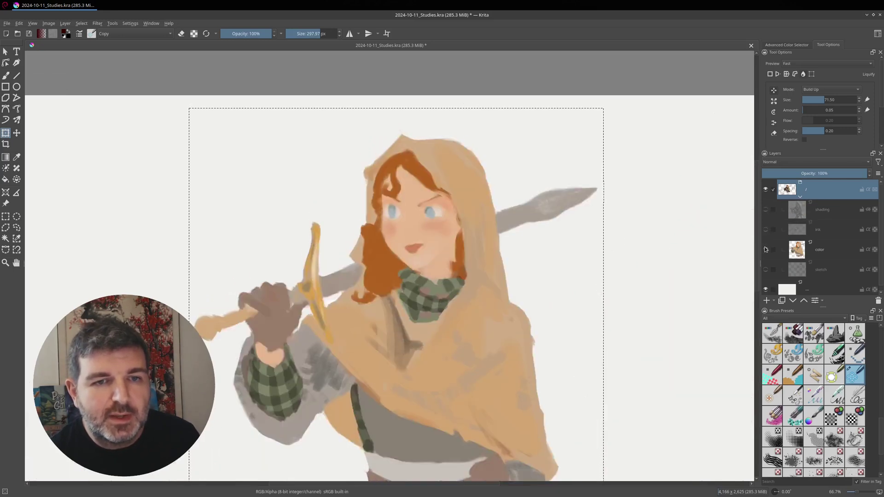
click(766, 250)
click(766, 230)
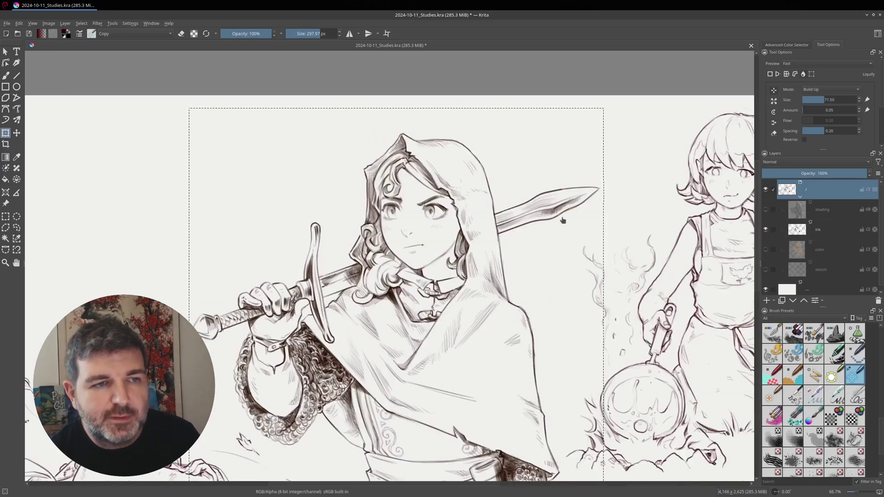
click(766, 249)
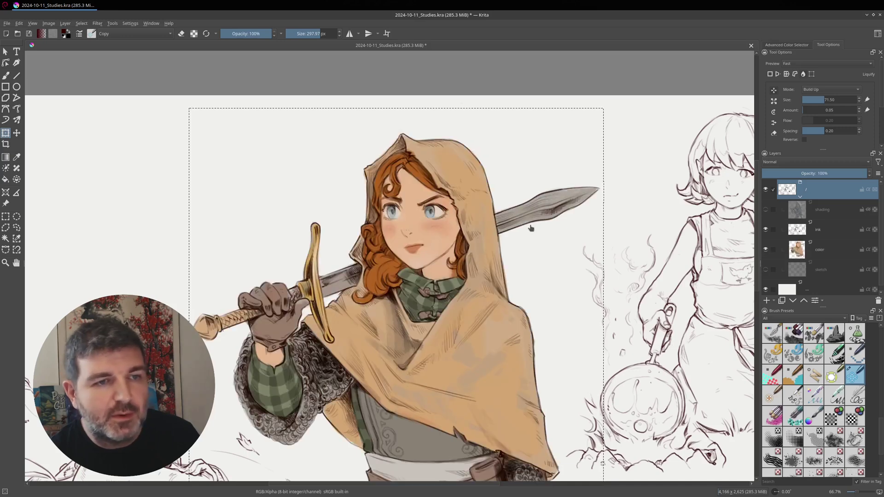
click(766, 209)
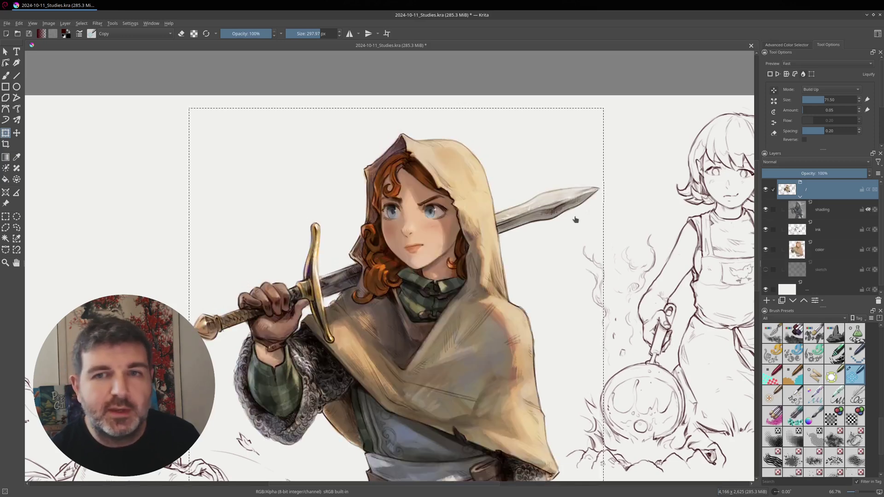
scroll(575, 220, down, 1)
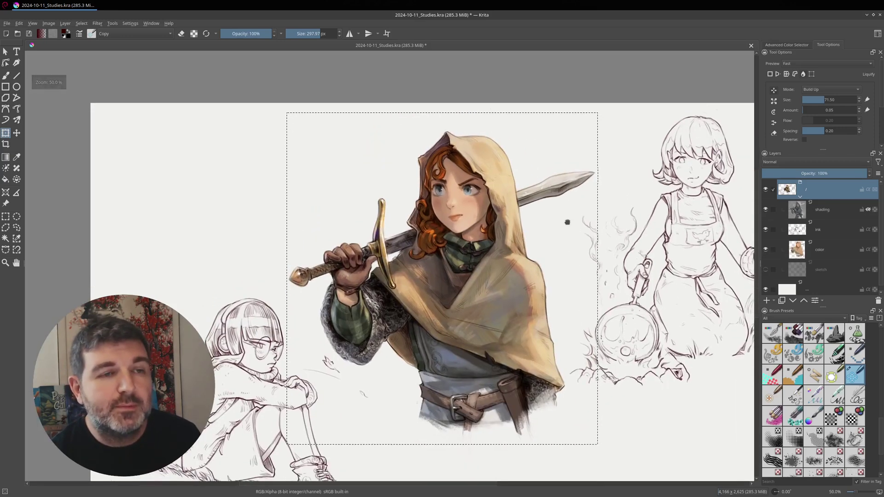
drag(567, 222, 568, 201)
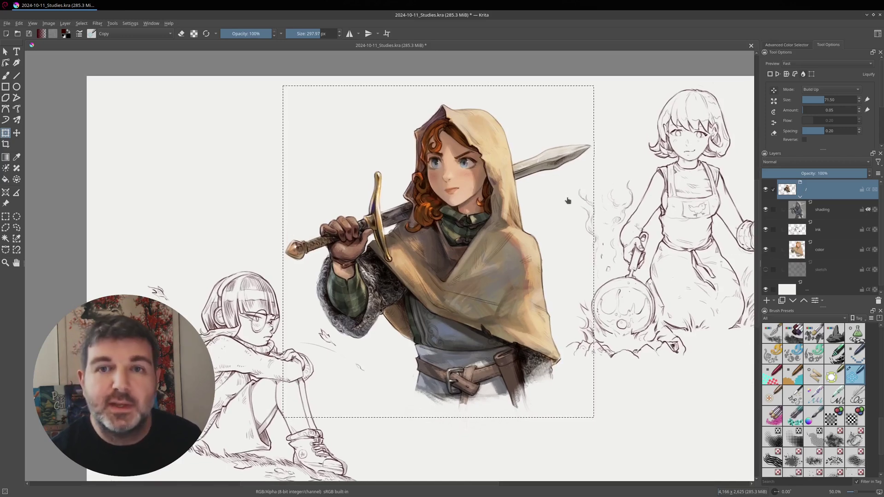